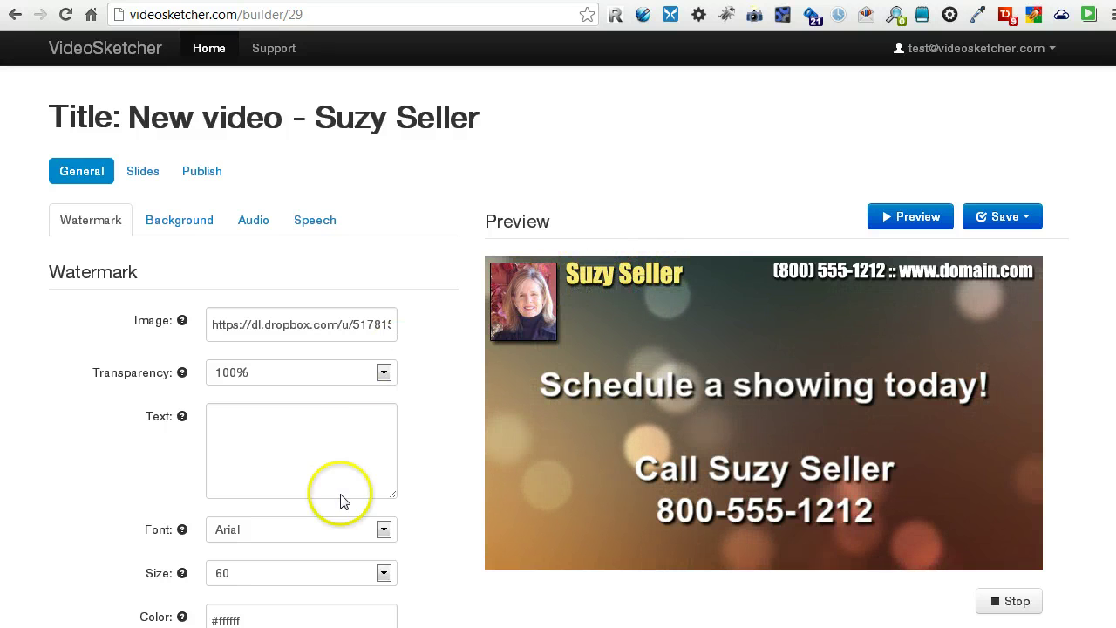
# Open watermark.png in Photoshop, showing the headshot, agent's name and phone/web line on transparency.
pyautogui.click(325, 328)
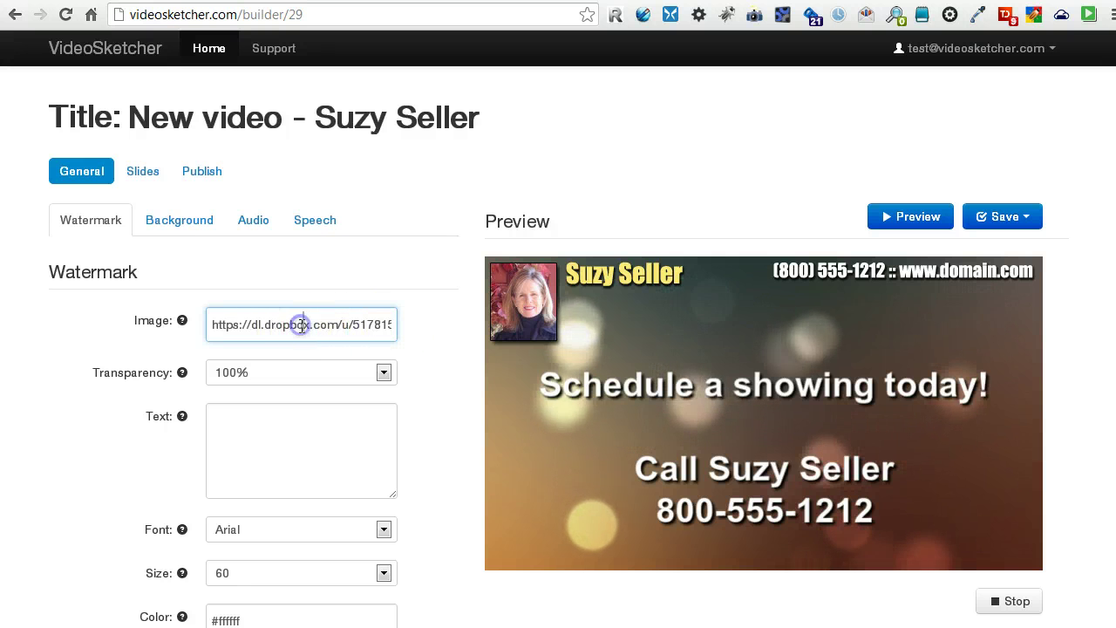
pyautogui.click(338, 324)
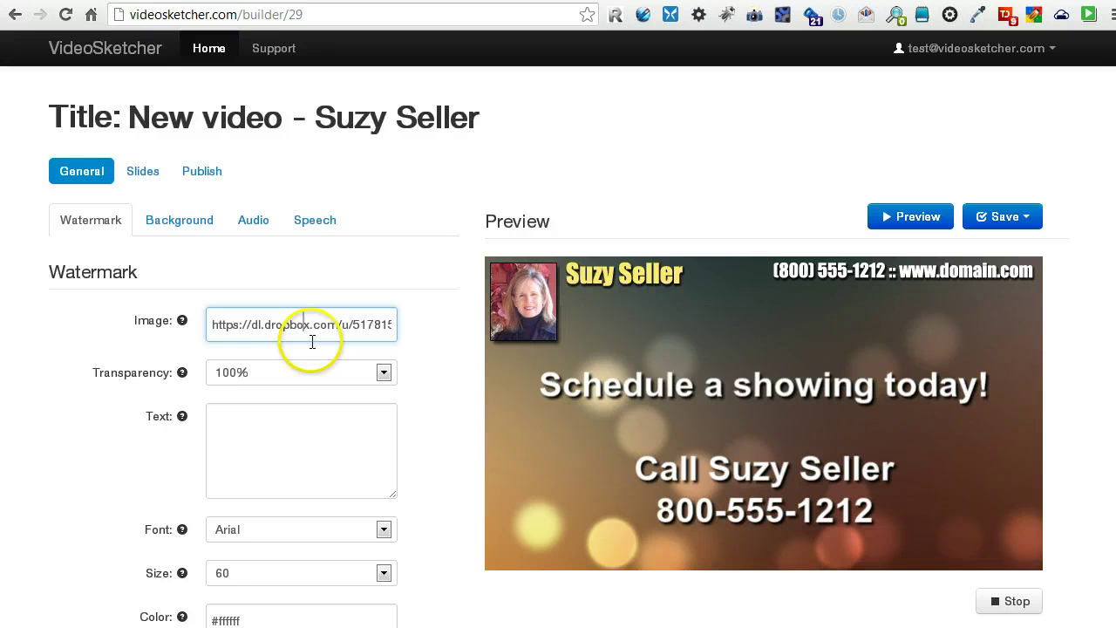
pyautogui.click(246, 322)
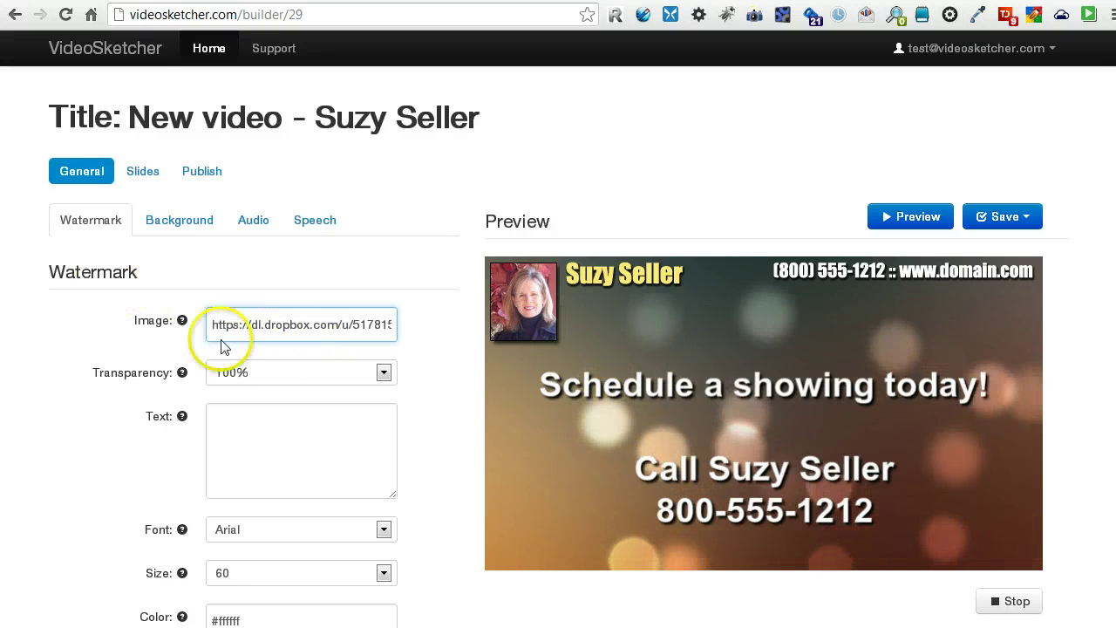
pyautogui.click(262, 326)
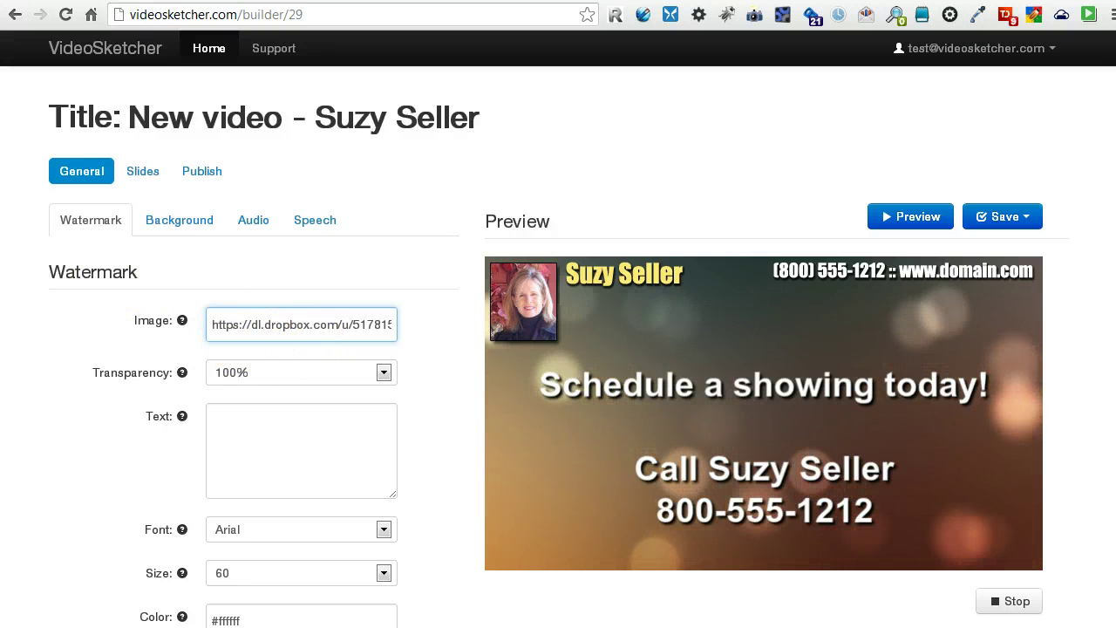
pyautogui.click(680, 593)
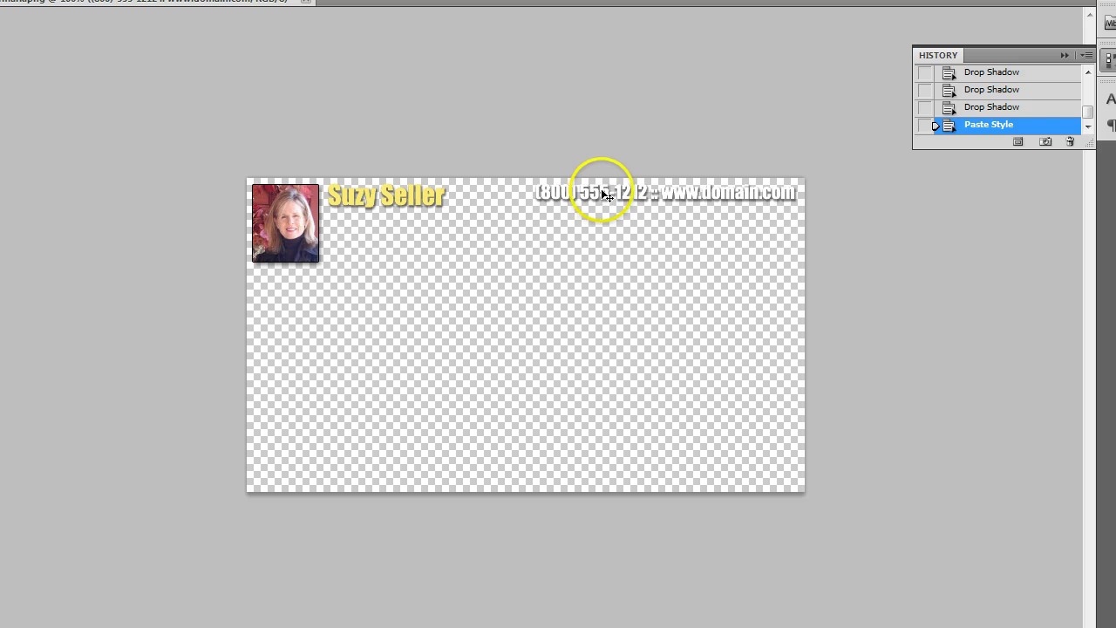
# Move the phone/web line under the agent's name, scale it down, and nudge it up.
pyautogui.moveTo(601, 190); pyautogui.dragTo(401, 226)
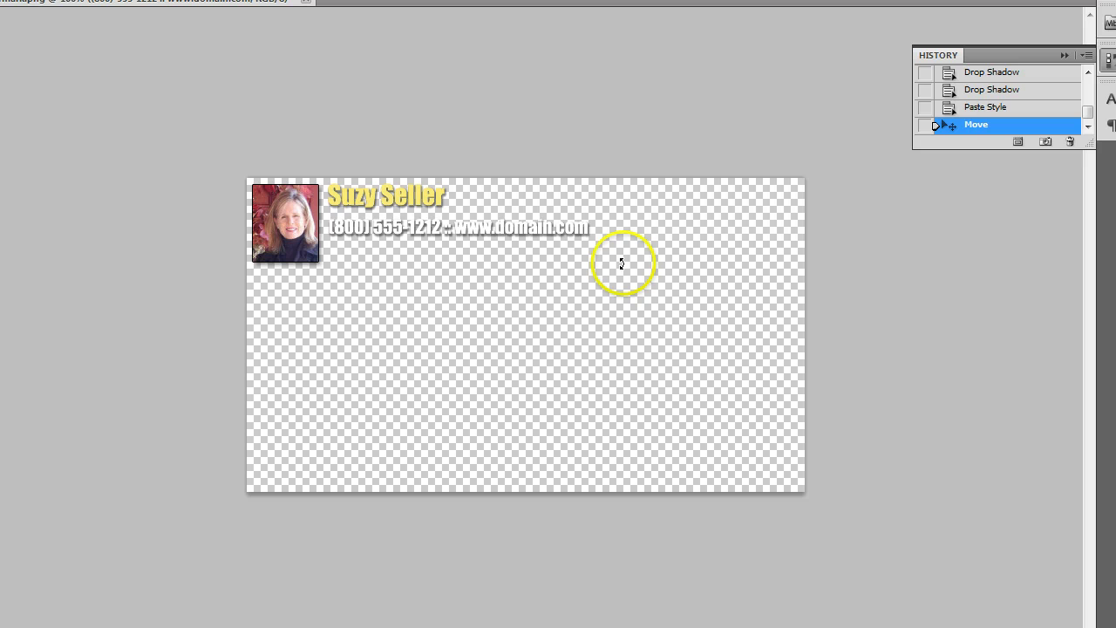
pyautogui.hotkey('ctrl', 't')
pyautogui.moveTo(590, 240); pyautogui.dragTo(488, 231)
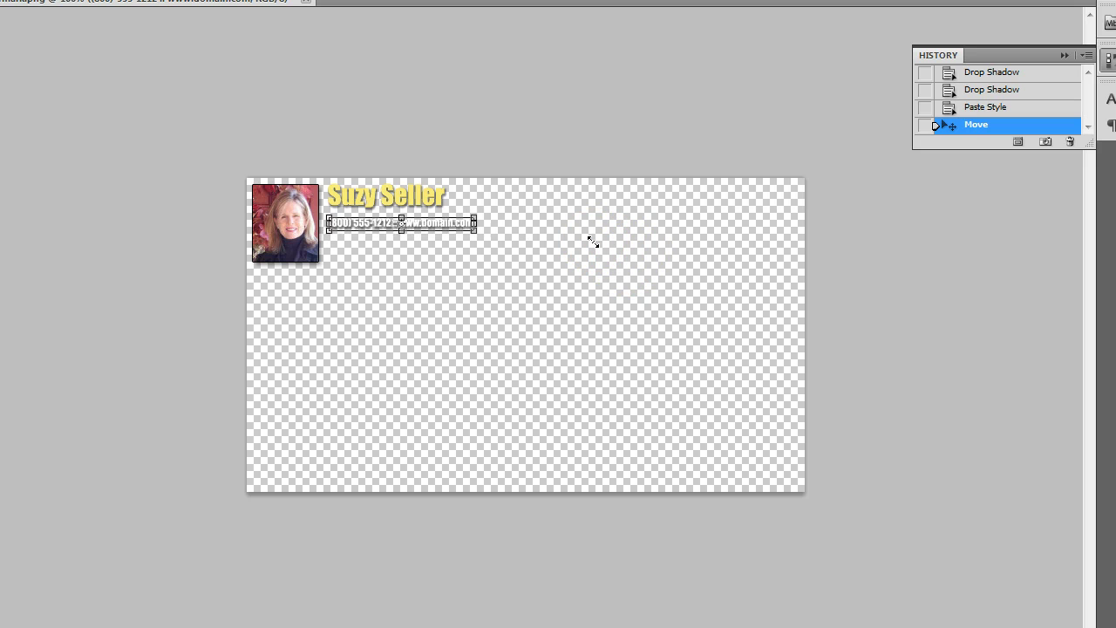
pyautogui.moveTo(465, 233); pyautogui.dragTo(459, 231)
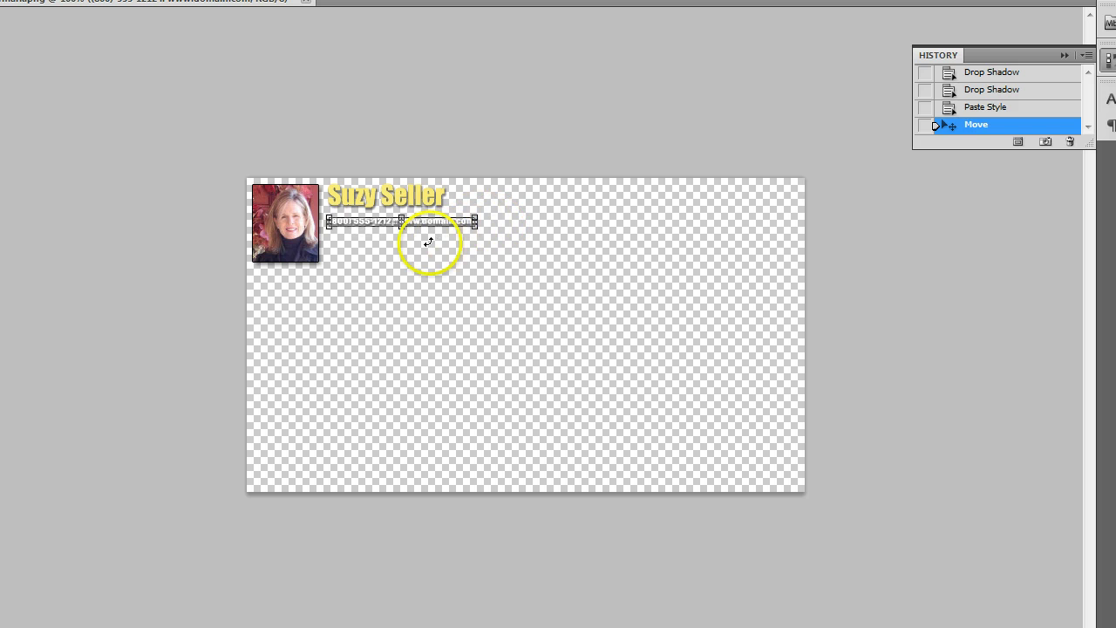
pyautogui.press('Escape')
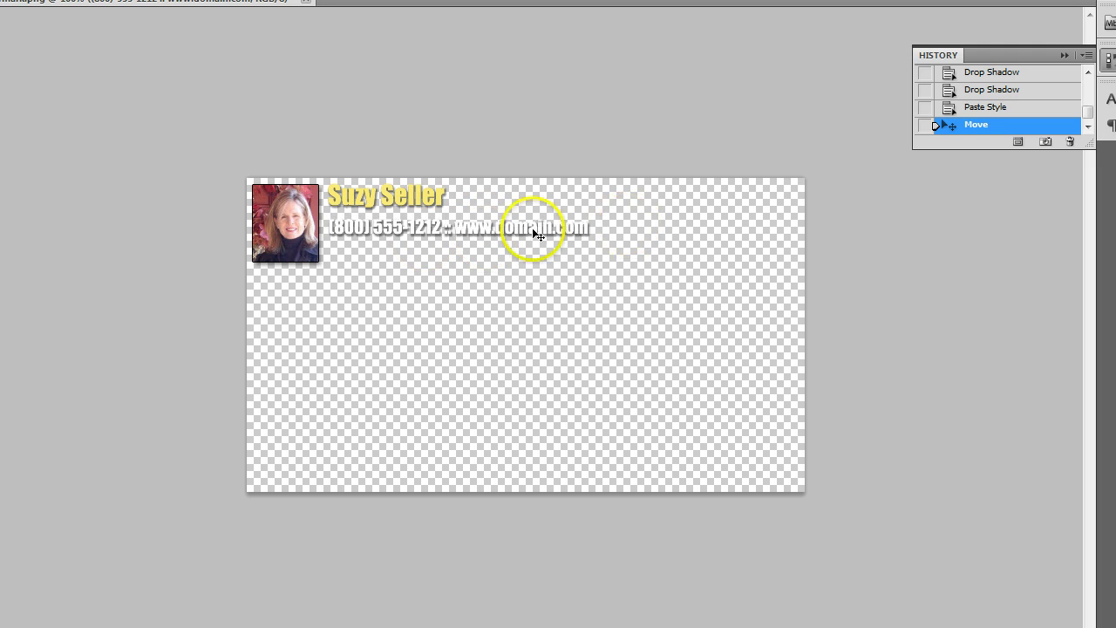
pyautogui.hotkey('ctrl', 't')
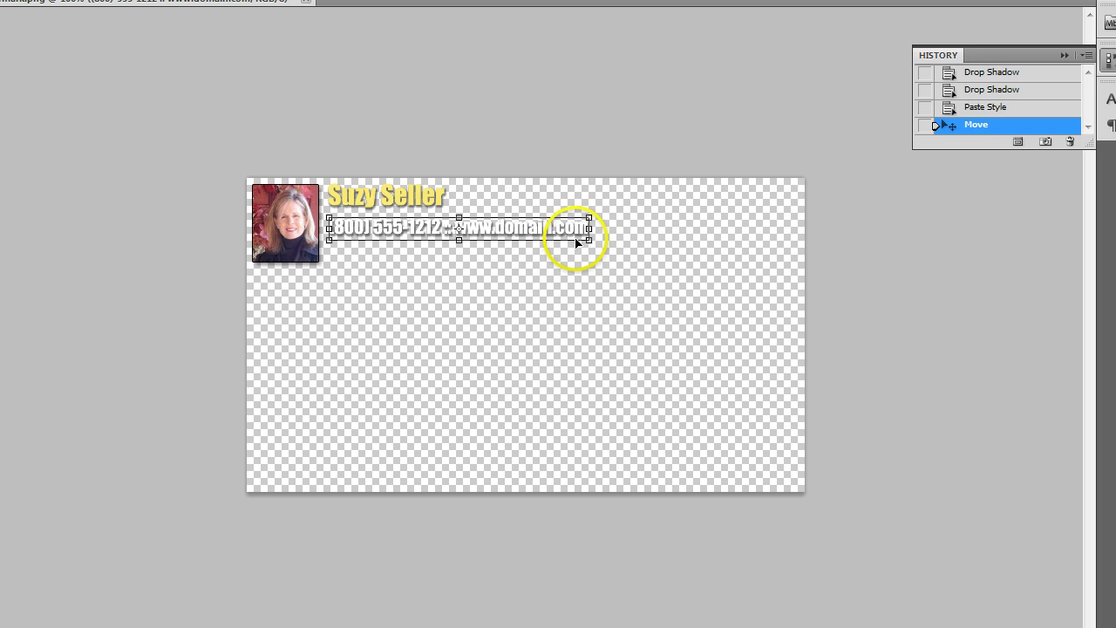
pyautogui.moveTo(589, 238); pyautogui.dragTo(585, 238)
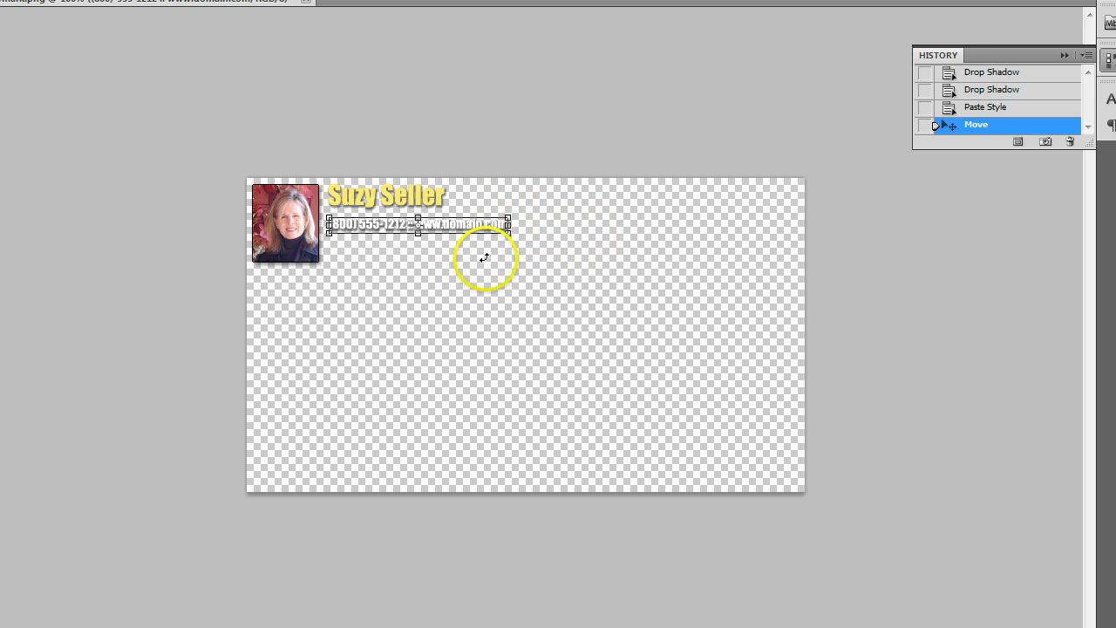
pyautogui.press('Return')
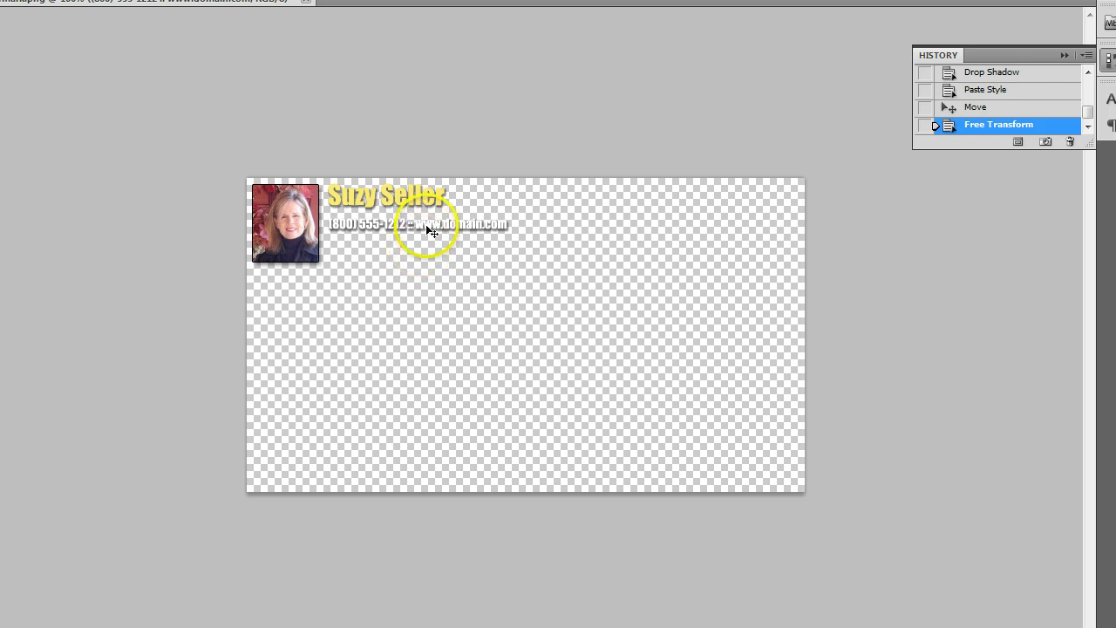
pyautogui.press('Up')
pyautogui.press('Up')
pyautogui.press('Up')
pyautogui.press('Up')
pyautogui.press('Up')
pyautogui.press('Up')
pyautogui.press('Up')
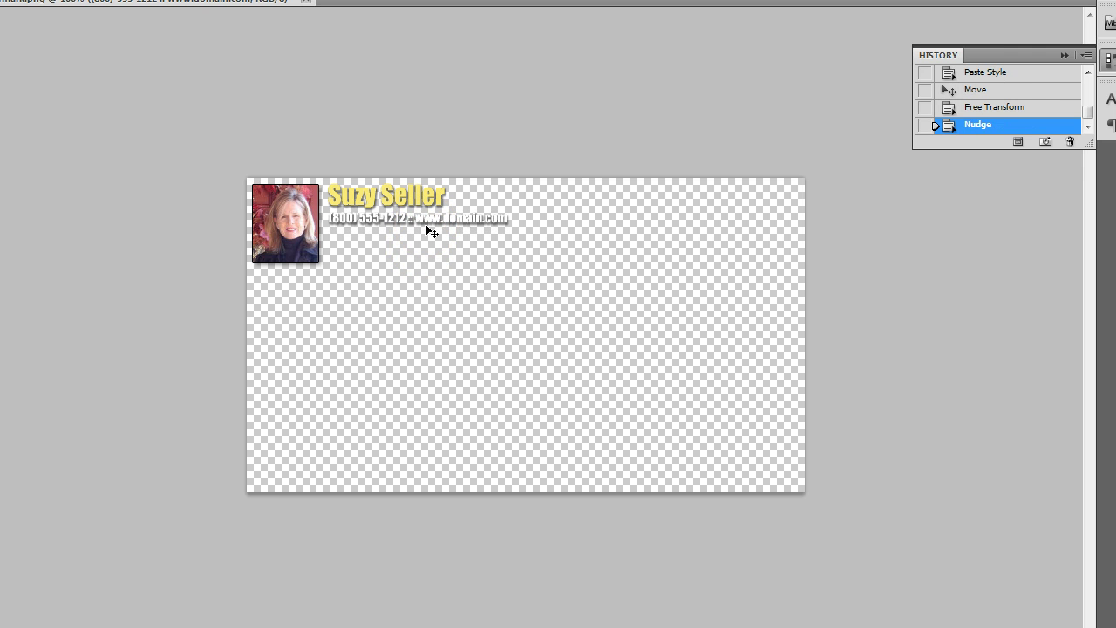
# Return from Photoshop to the VideoSketcher builder's watermark settings with Alt+Tab.
pyautogui.click(367, 223)
pyautogui.hotkey('alt', 'Tab')
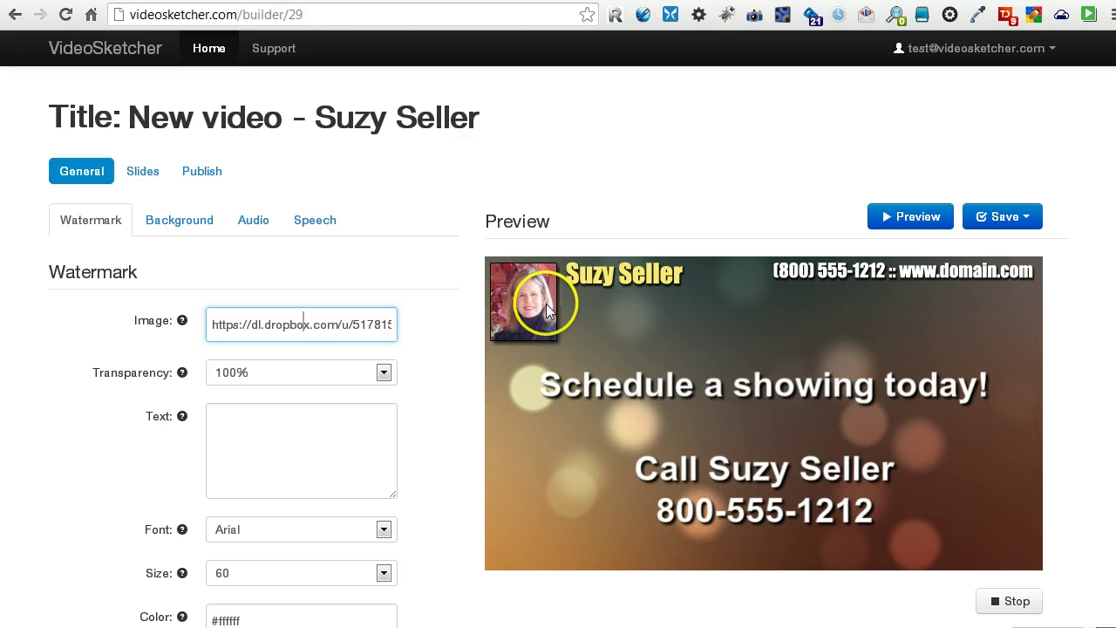
# Set watermark transparency to 30% and preview the Ending slide to check the faded watermark.
pyautogui.click(290, 376)
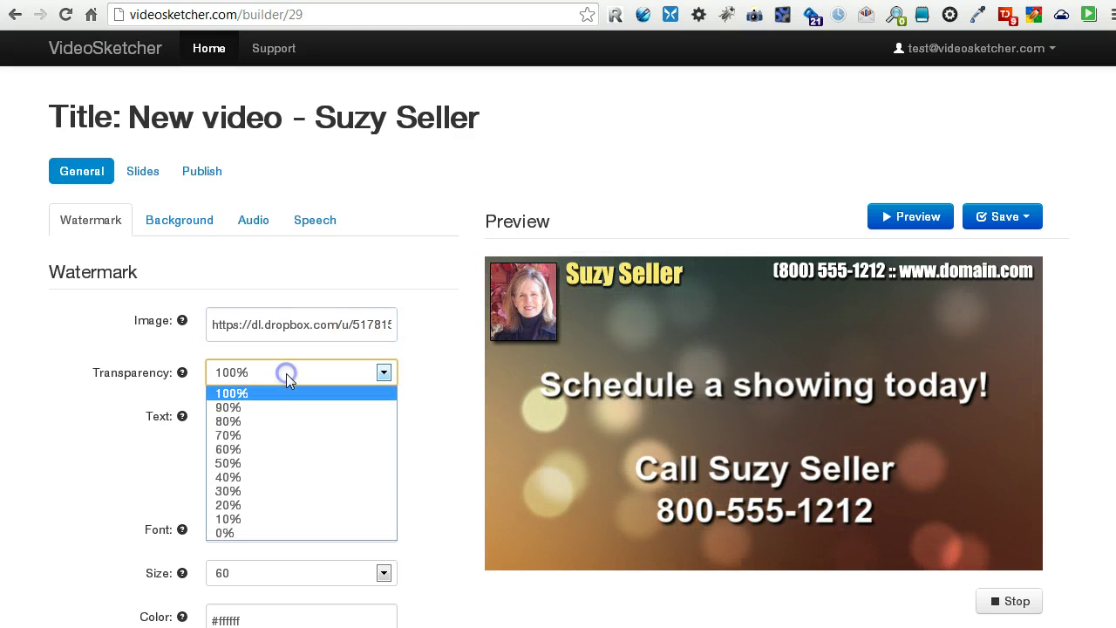
pyautogui.click(259, 492)
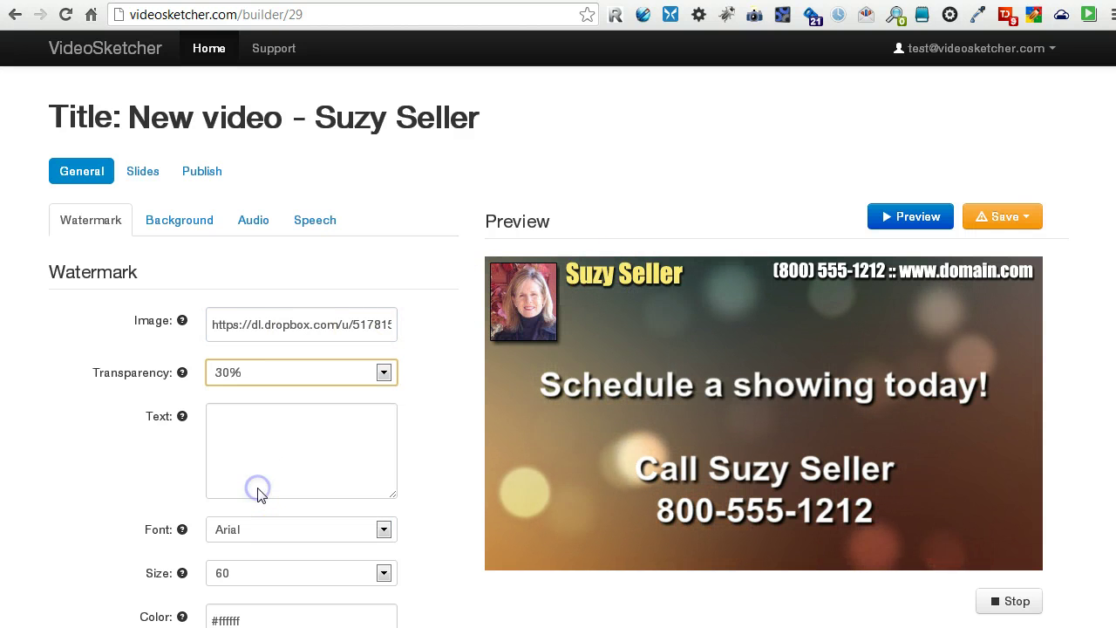
pyautogui.click(145, 173)
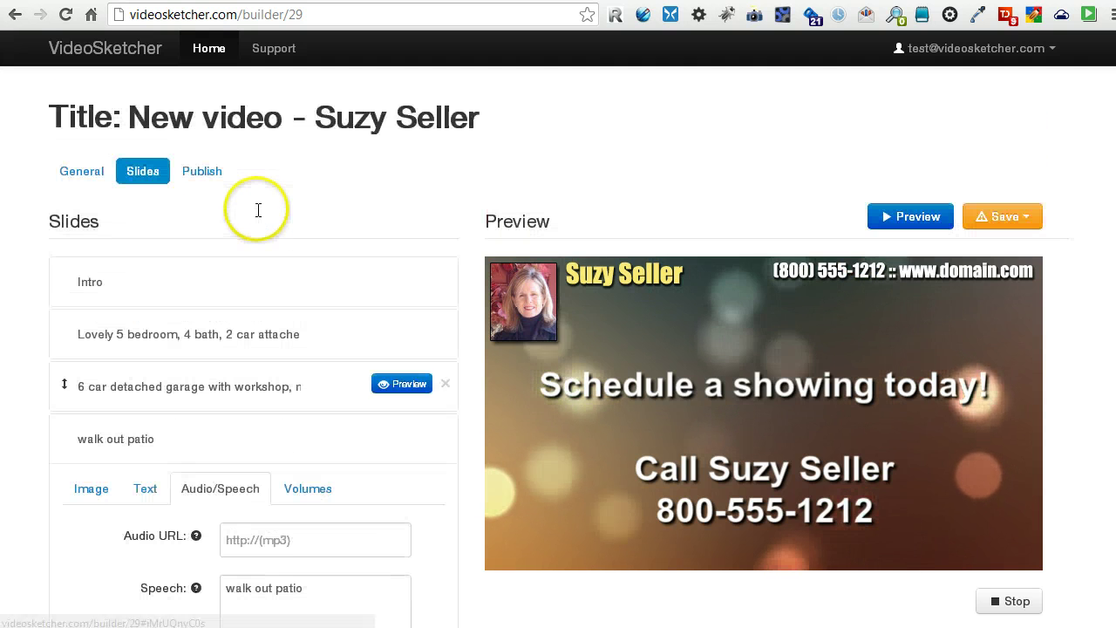
pyautogui.moveTo(384, 399)
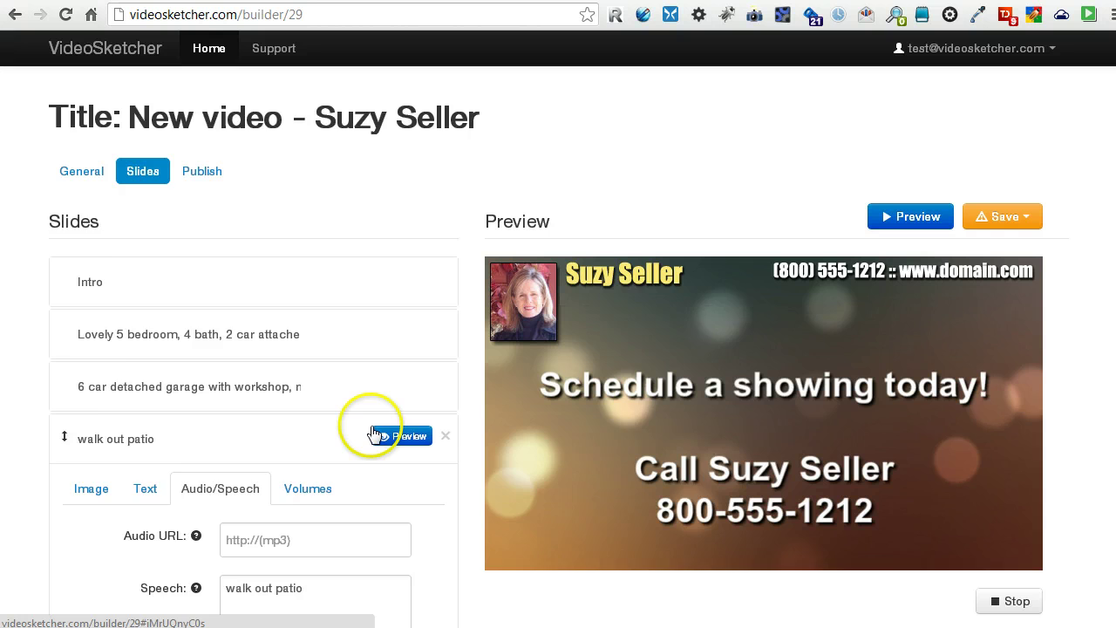
pyautogui.scroll(-1, 369, 431)
pyautogui.click(356, 363)
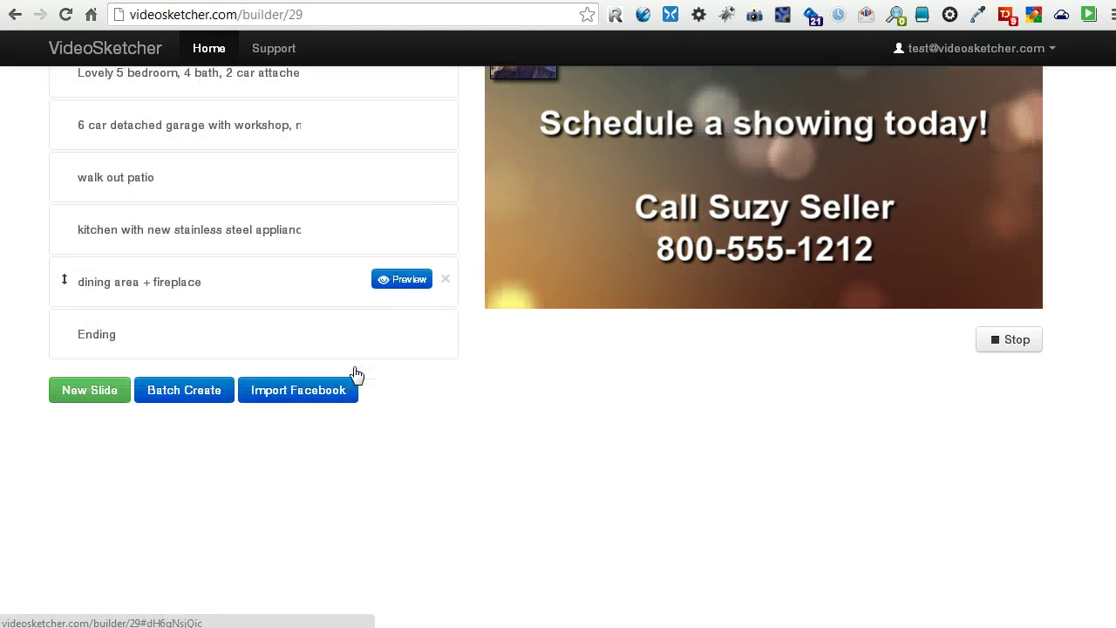
pyautogui.click(402, 335)
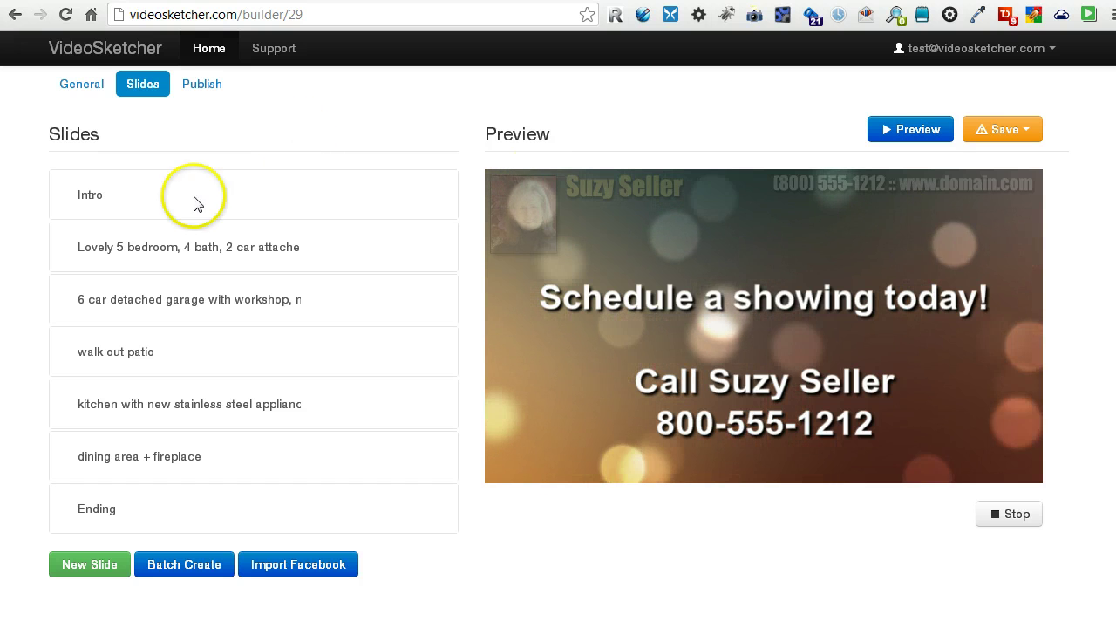
pyautogui.click(87, 100)
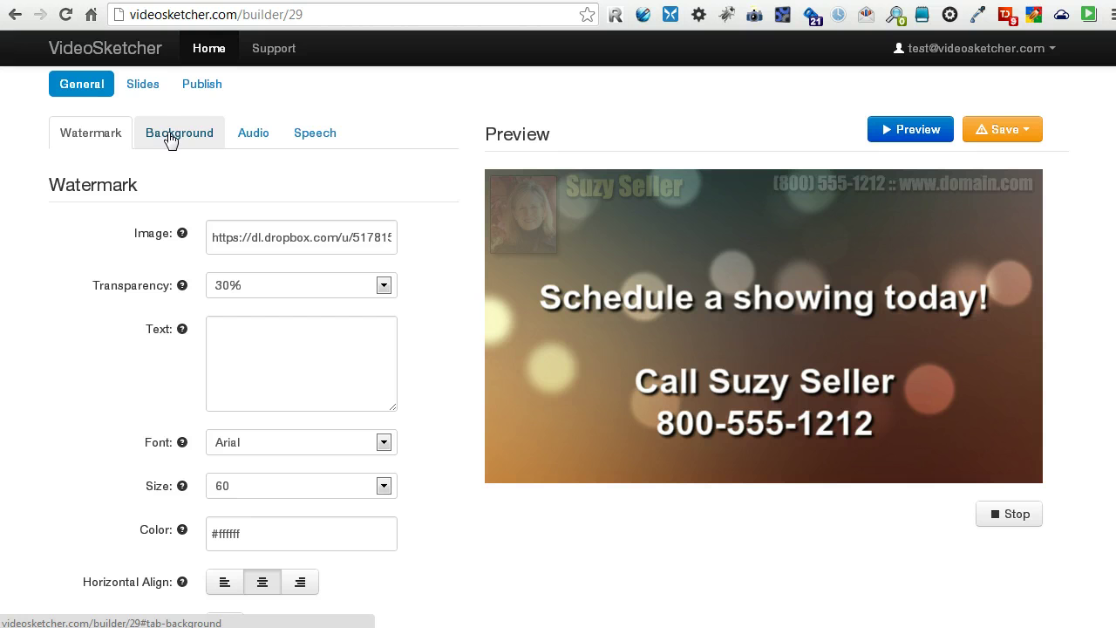
# Raise the watermark transparency to 70%.
pyautogui.click(274, 285)
pyautogui.click(252, 348)
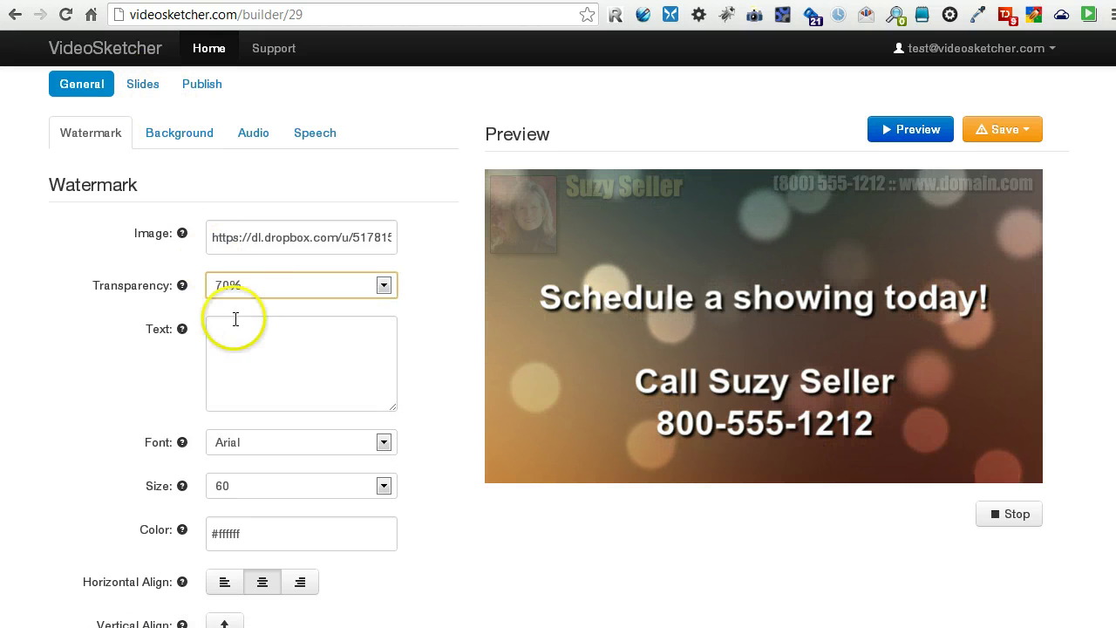
pyautogui.click(150, 92)
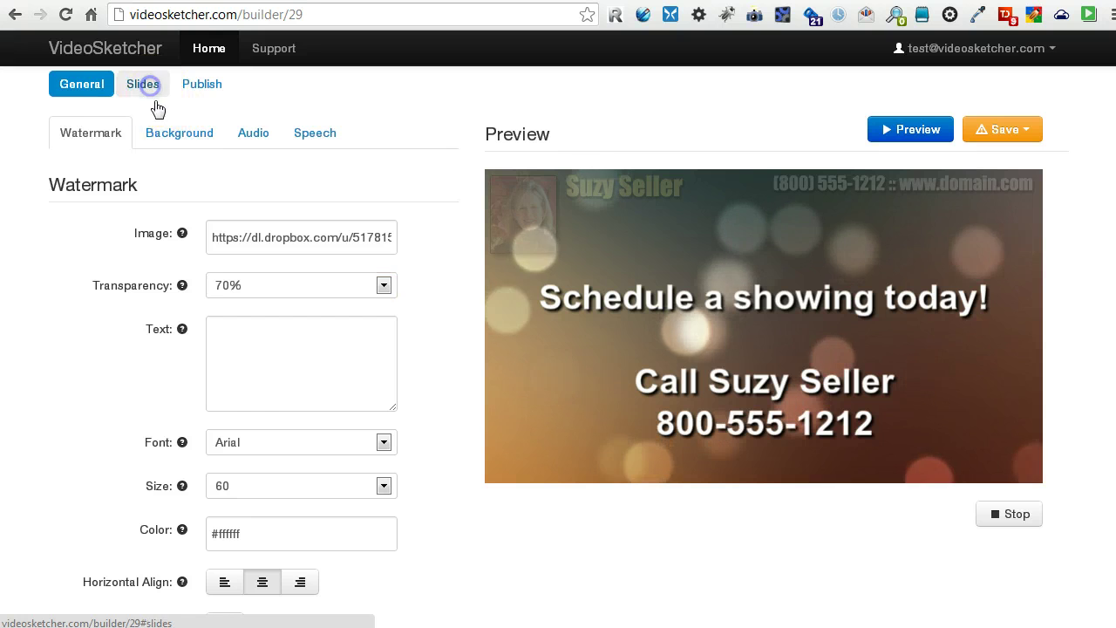
# Expand the Ending slide to review its 'Schedule a showing today!' speech.
pyautogui.click(336, 515)
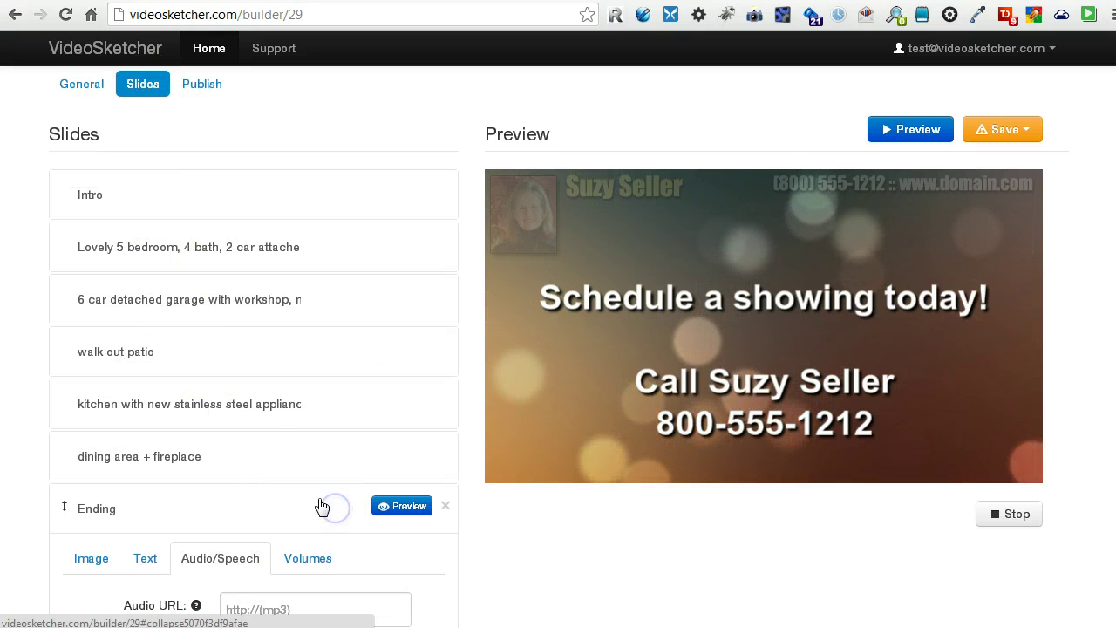
pyautogui.scroll(-5, 314, 489)
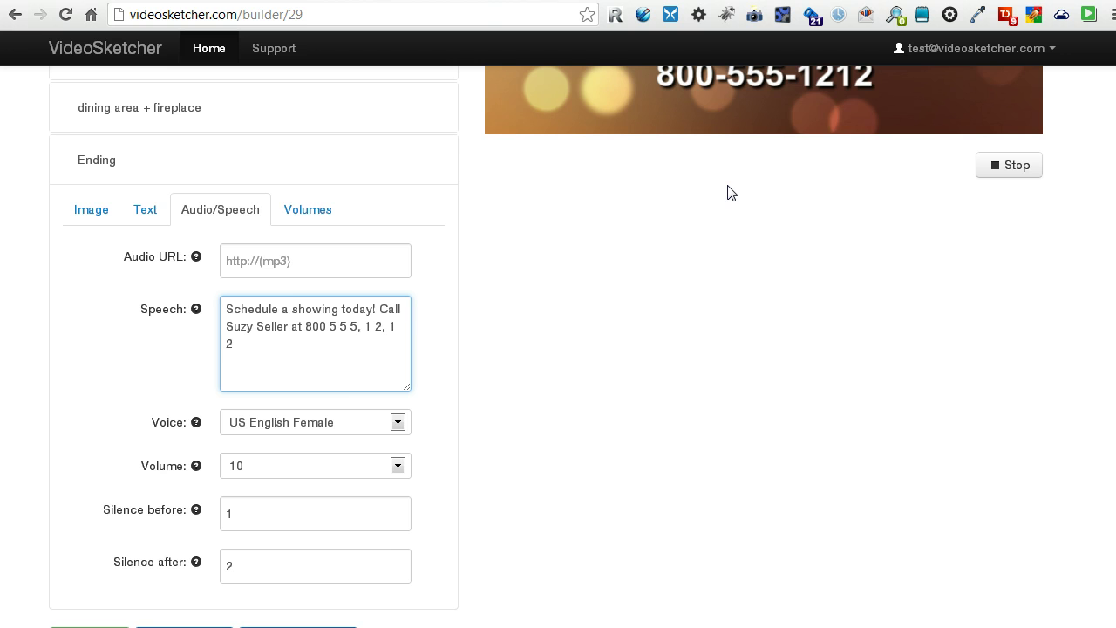
pyautogui.scroll(1, 837, 249)
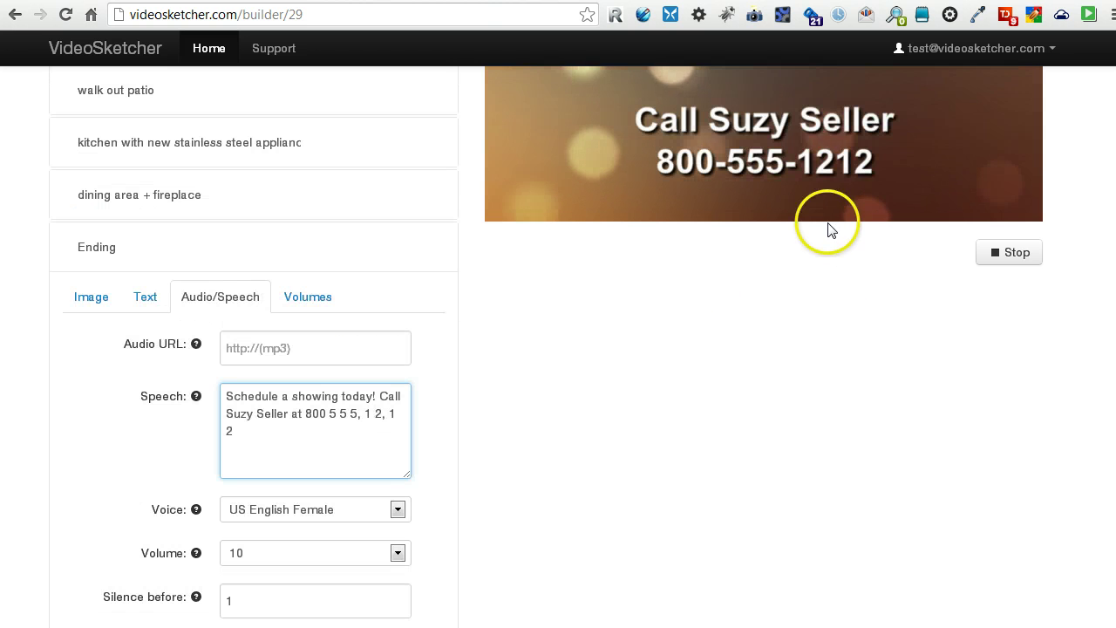
pyautogui.scroll(2, 814, 217)
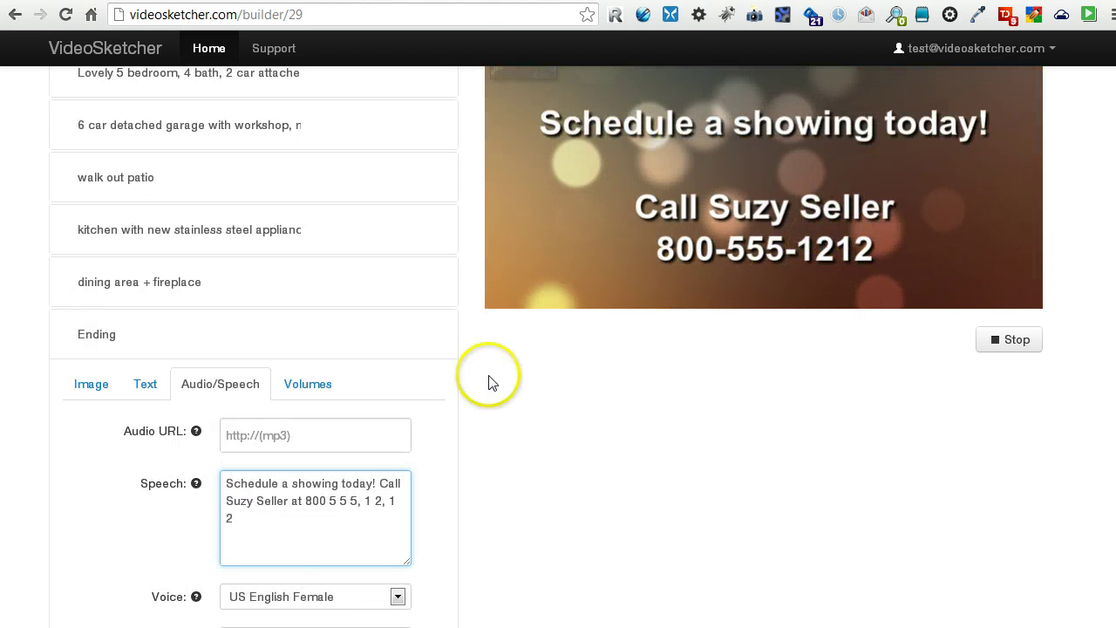
pyautogui.scroll(2, 369, 349)
pyautogui.scroll(-2, 479, 511)
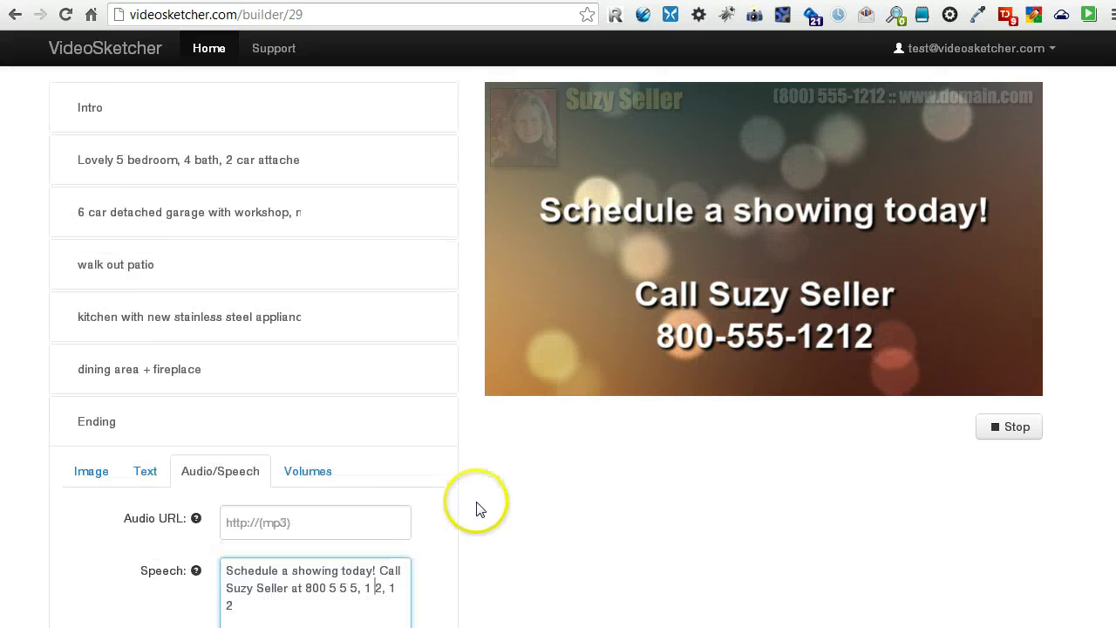
# Play the Ending slide preview and re-expand the Ending row to check its speech.
pyautogui.click(406, 333)
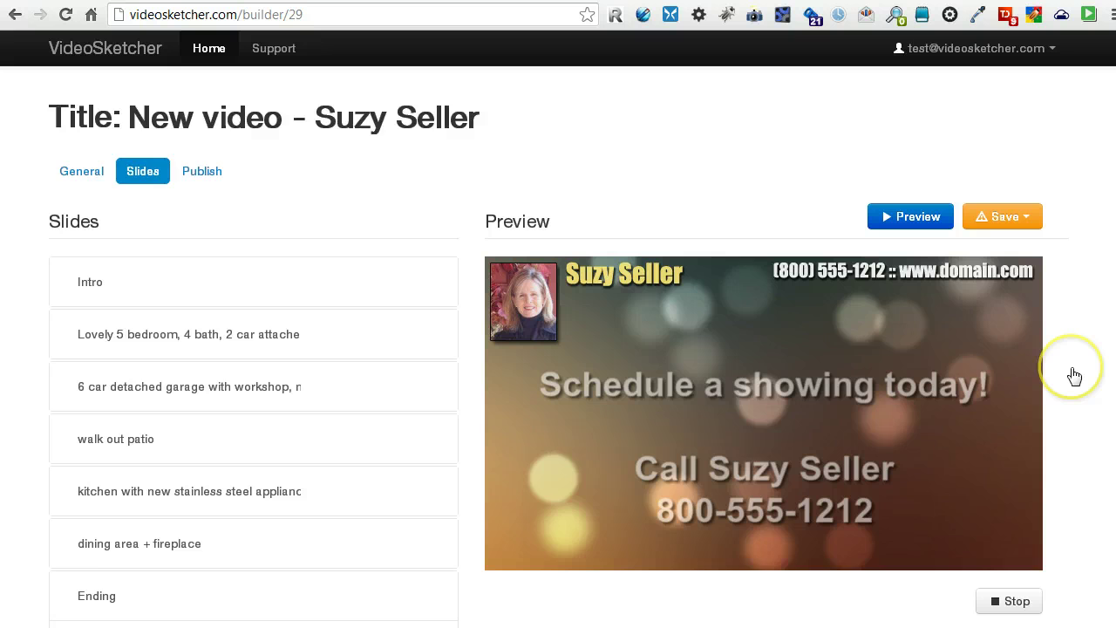
pyautogui.scroll(-1, 1075, 375)
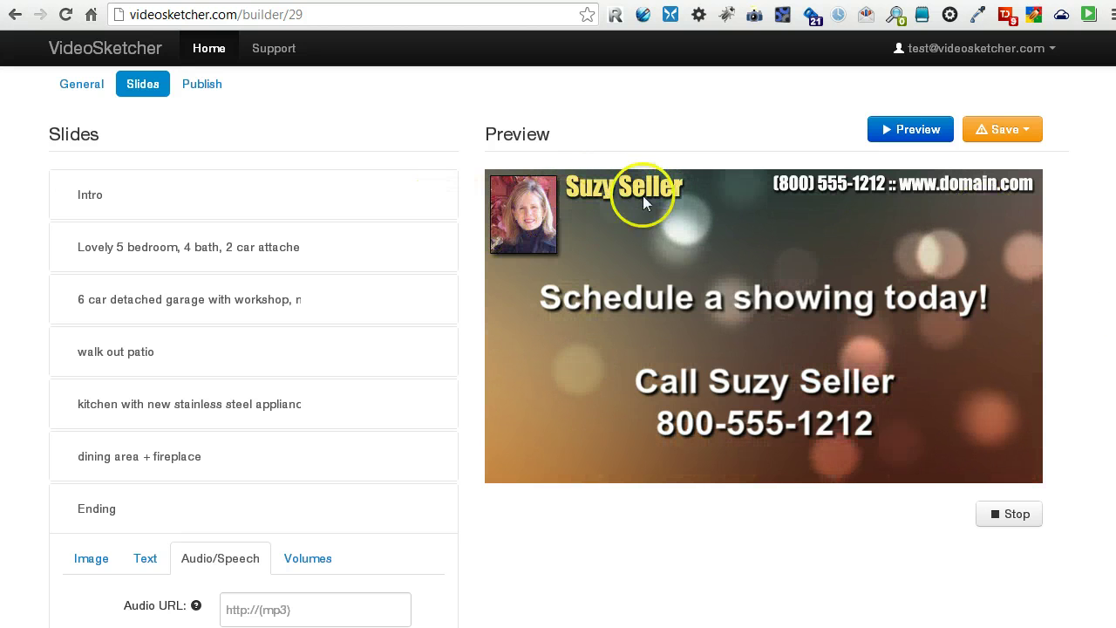
pyautogui.scroll(1, 381, 270)
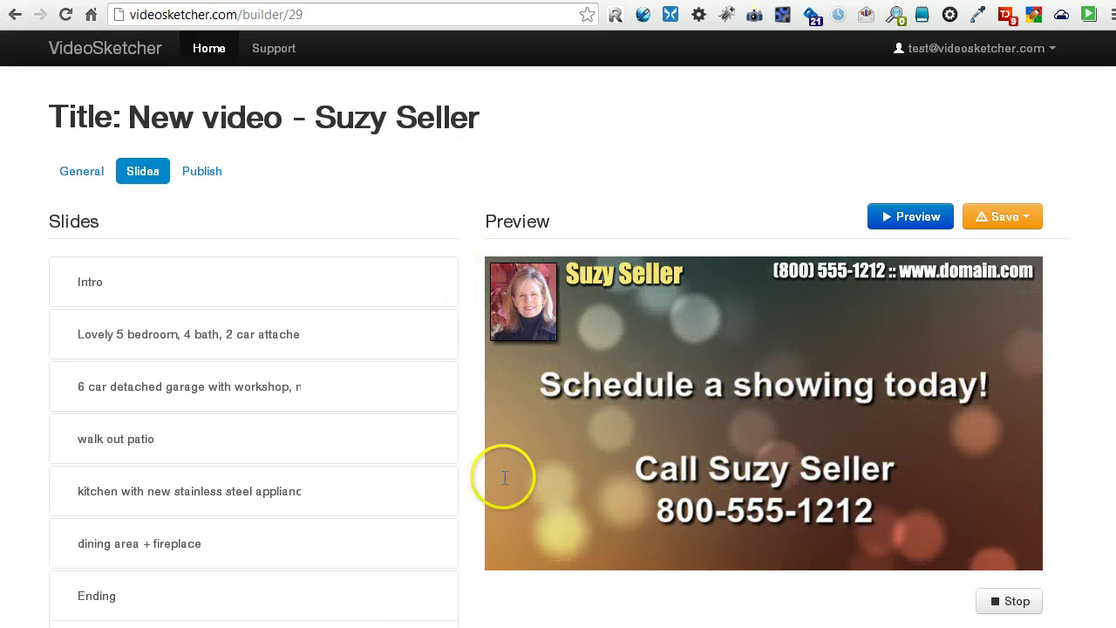
pyautogui.click(393, 596)
pyautogui.scroll(-2, 393, 485)
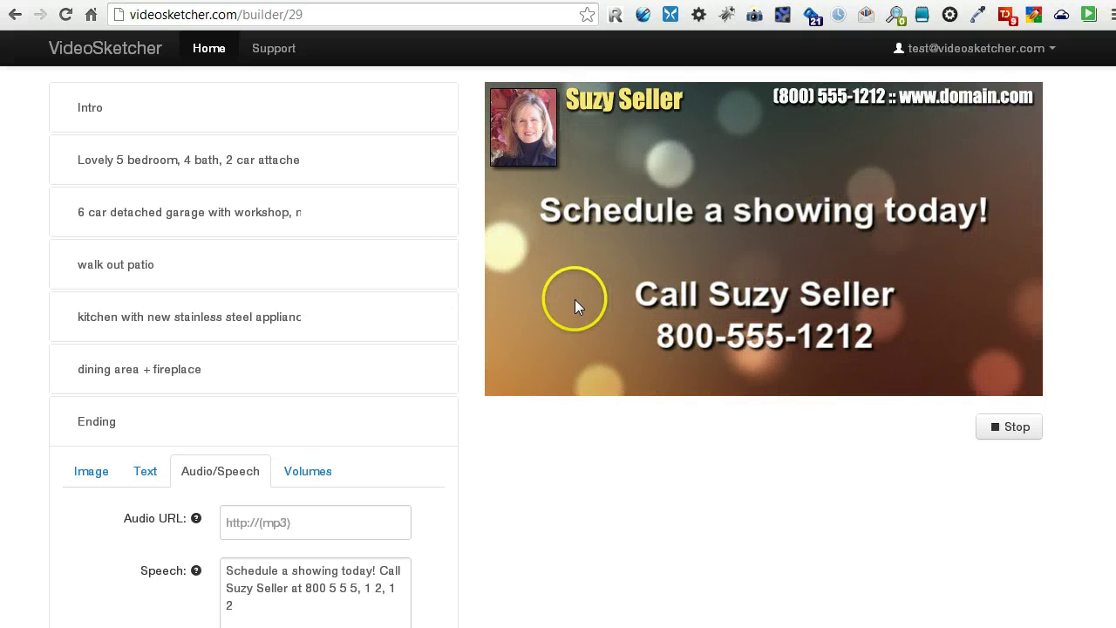
pyautogui.scroll(1, 623, 374)
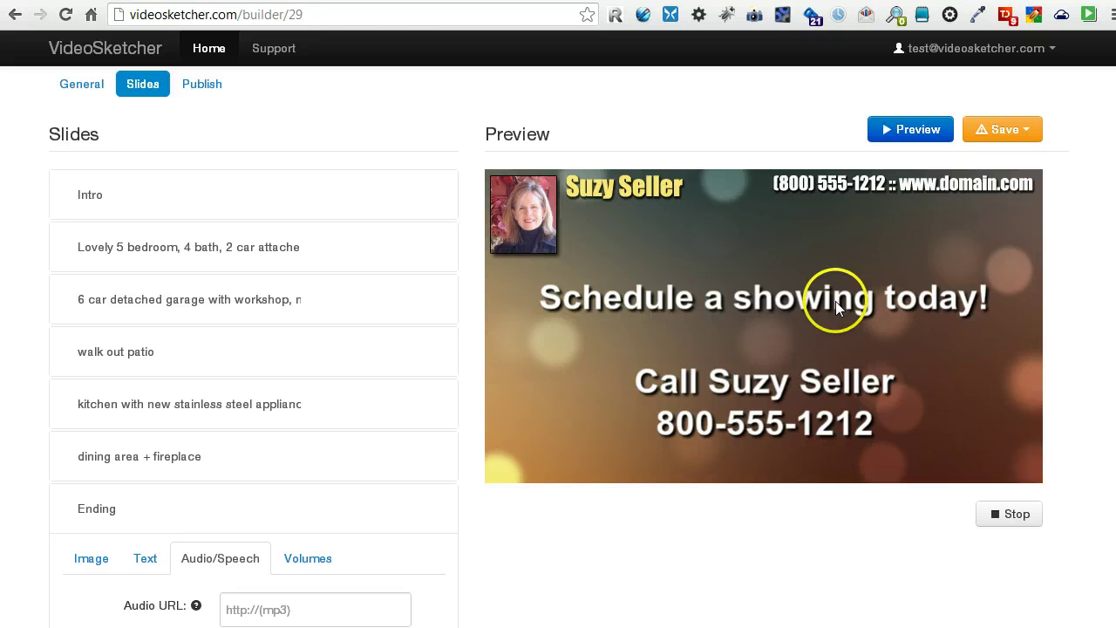
pyautogui.scroll(1, 761, 316)
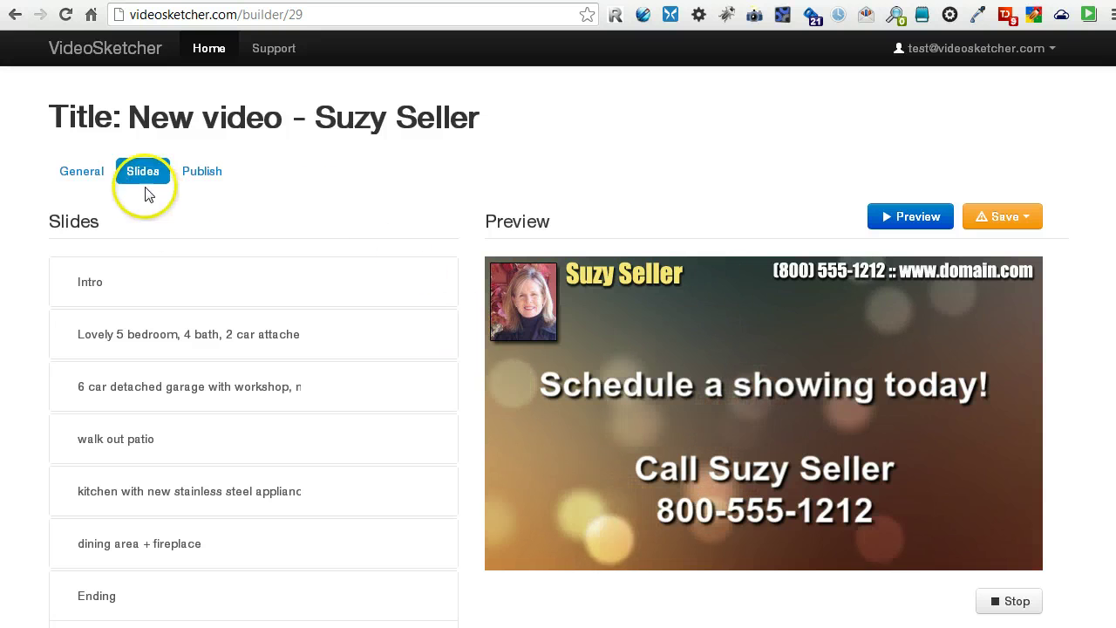
# Review the YouTube publish form: account fields, title 'Real estate video demo', and description.
pyautogui.click(193, 175)
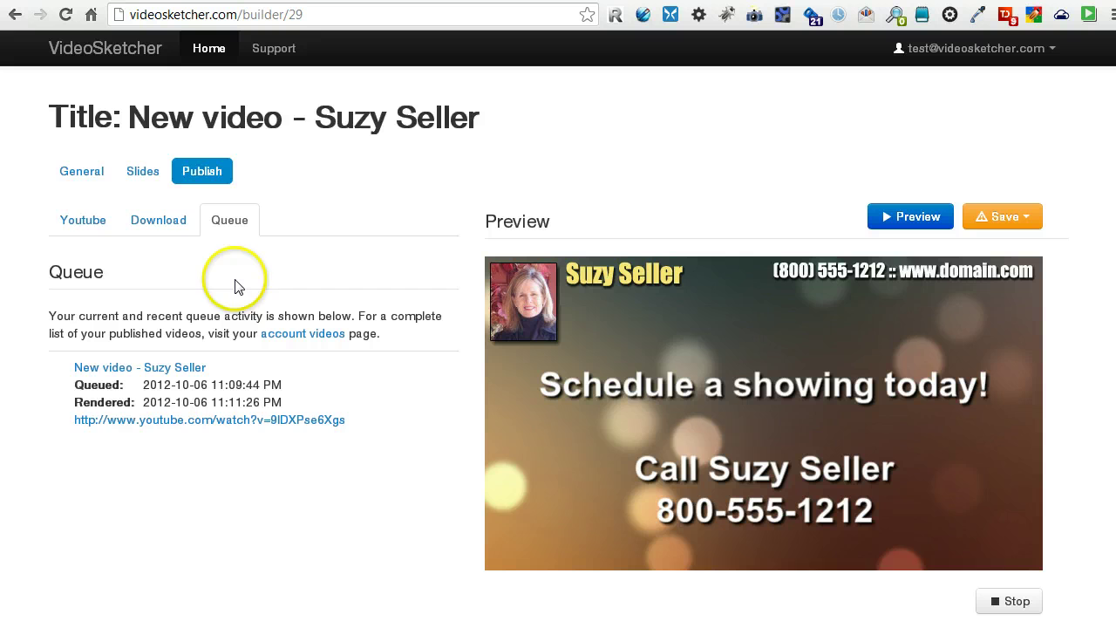
pyautogui.click(80, 220)
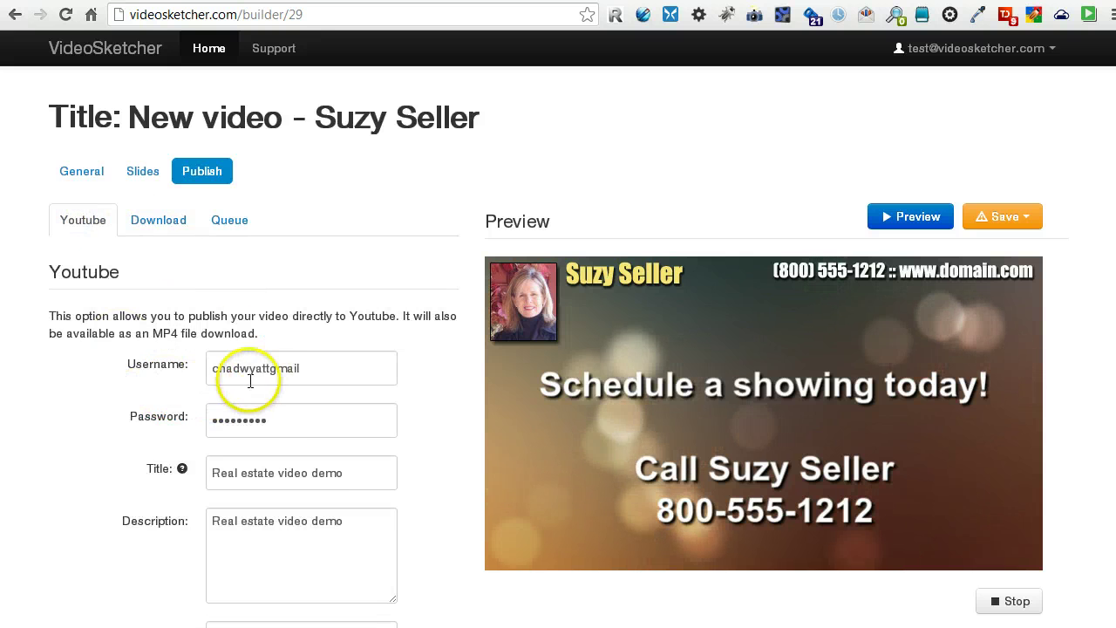
pyautogui.scroll(-3, 253, 392)
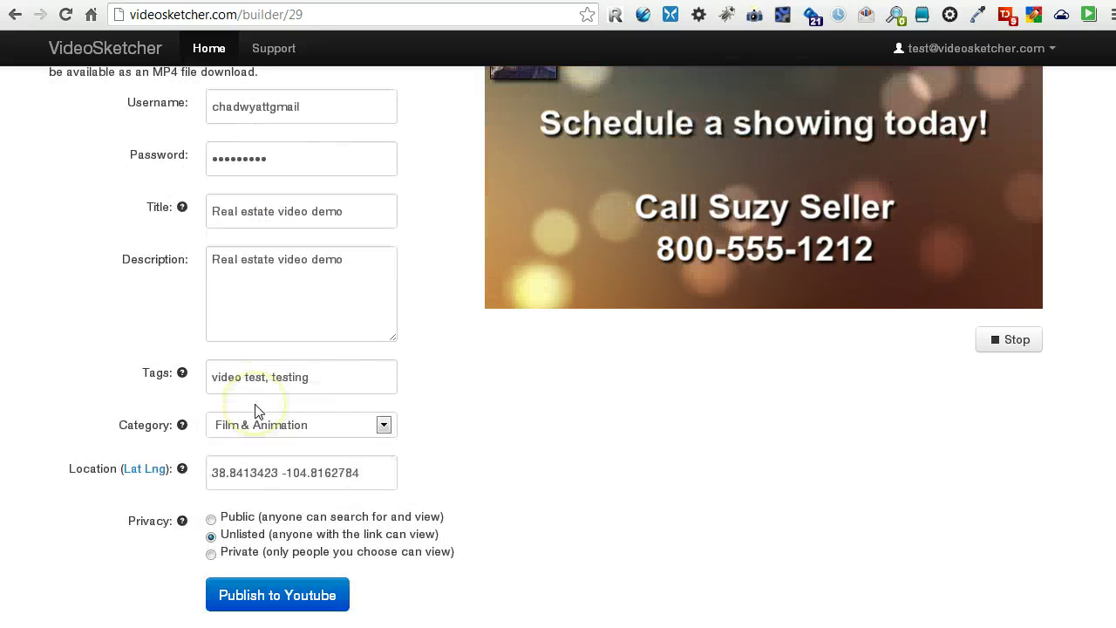
pyautogui.scroll(2, 258, 412)
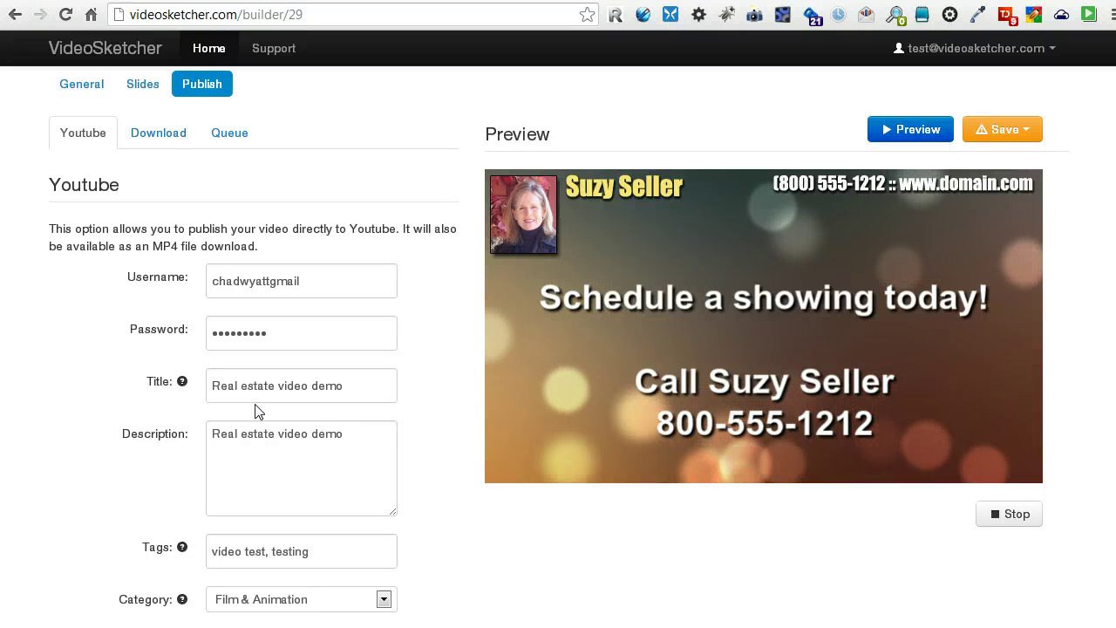
pyautogui.click(363, 289)
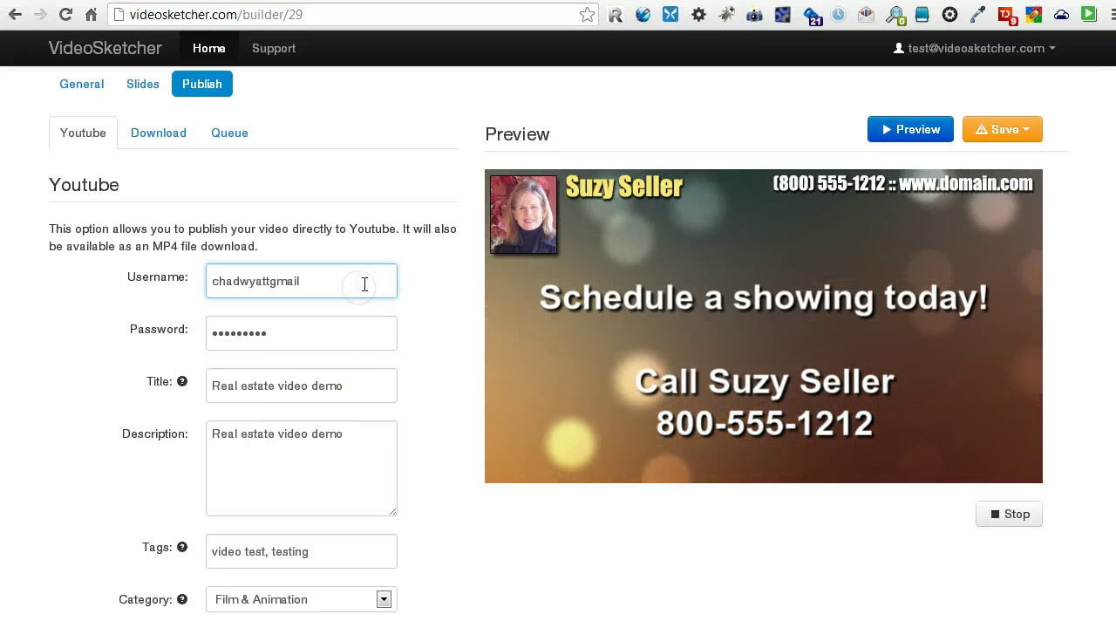
pyautogui.click(341, 335)
pyautogui.click(337, 278)
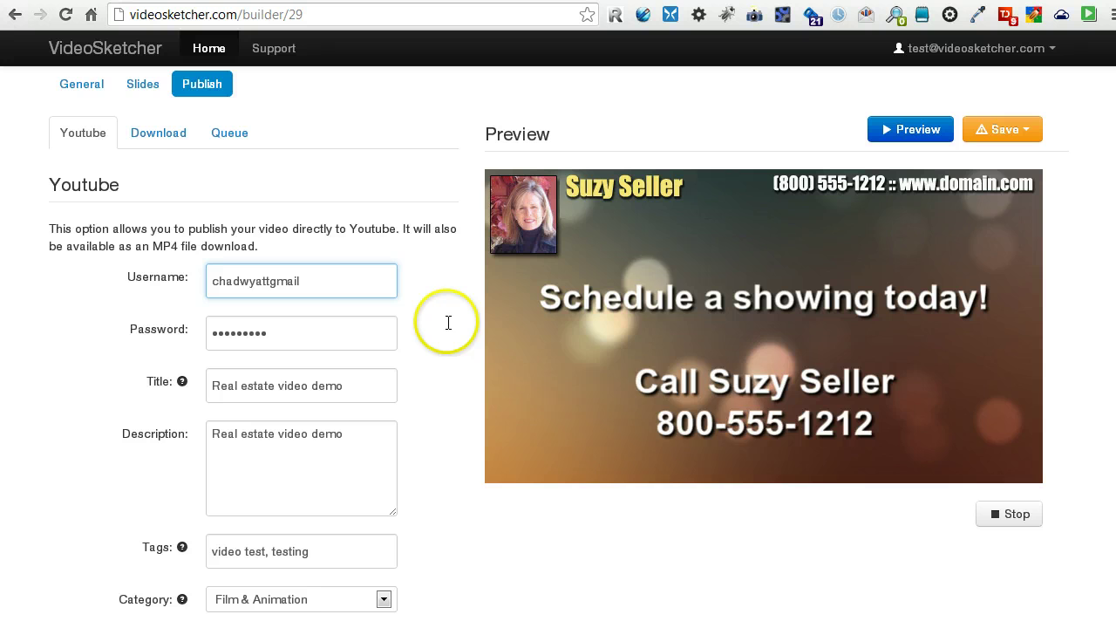
pyautogui.scroll(1, 445, 349)
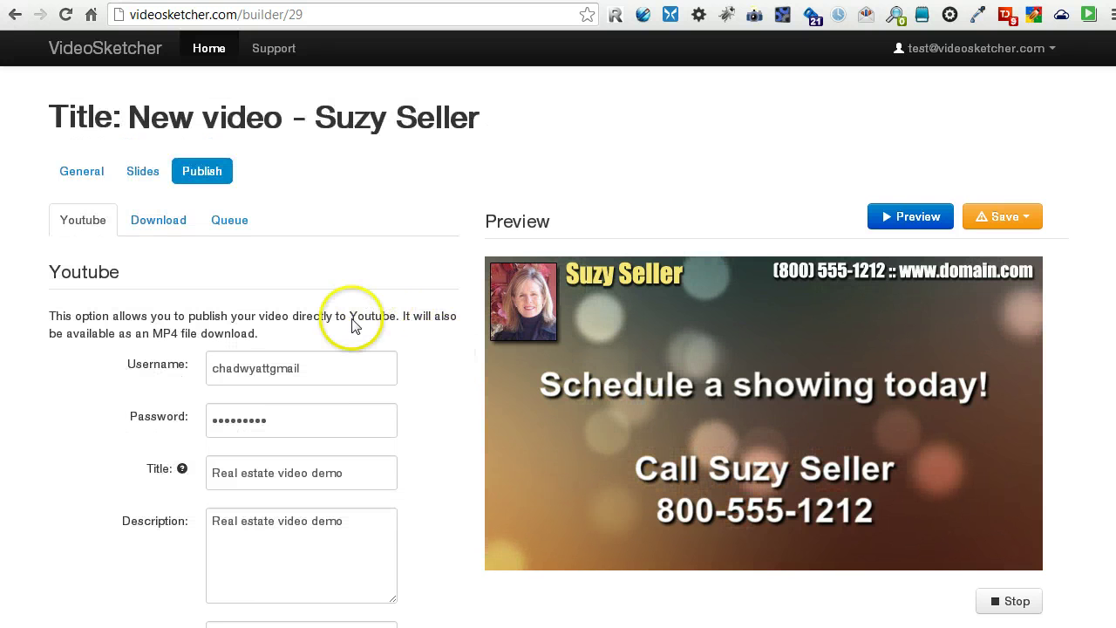